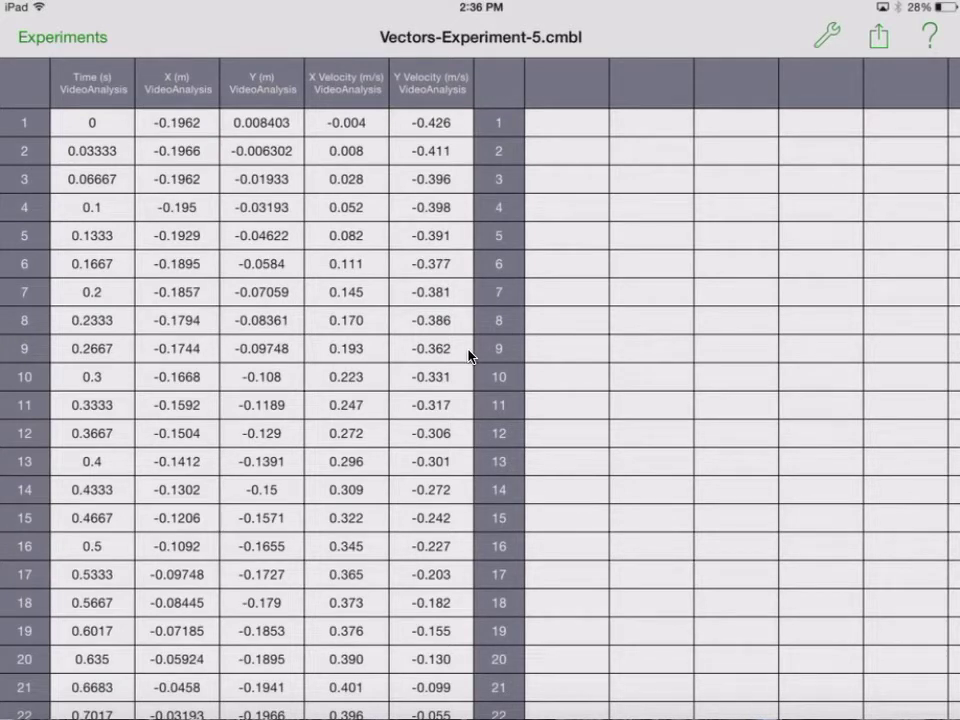
Bring up the share options for the Vectors-Experiment-5 data table in Graphical Analysis
{"action": "left_click", "coordinate": [878, 37]}
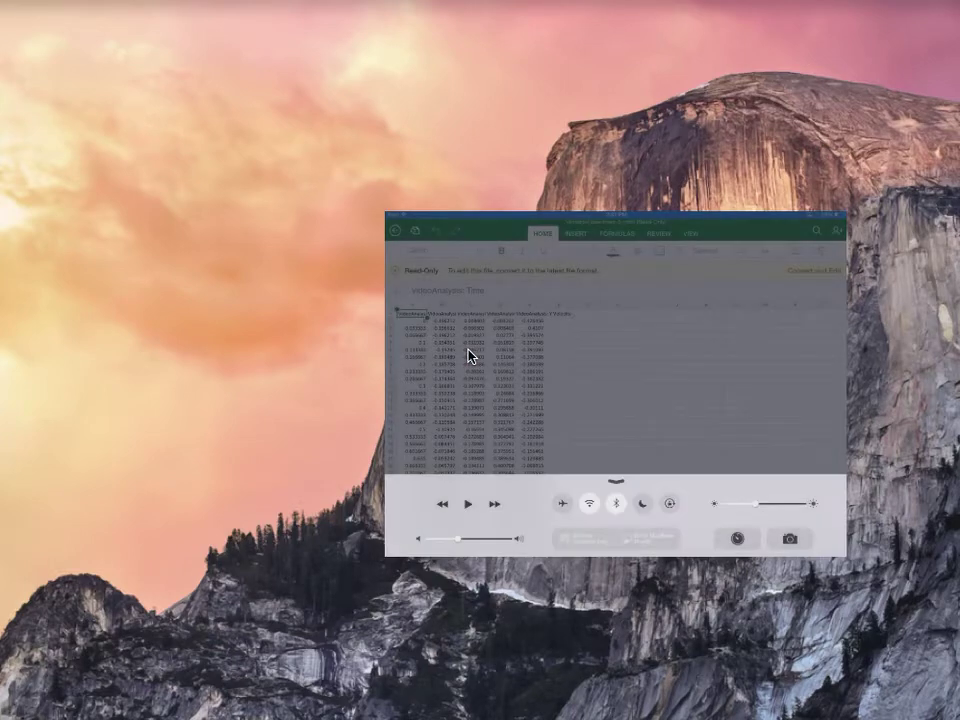
Close Control Center and begin making the read-only Vectors-Experiment-5 workbook editable
{"action": "left_click_drag", "start_coordinate": [362, 299], "coordinate": [84, 113]}
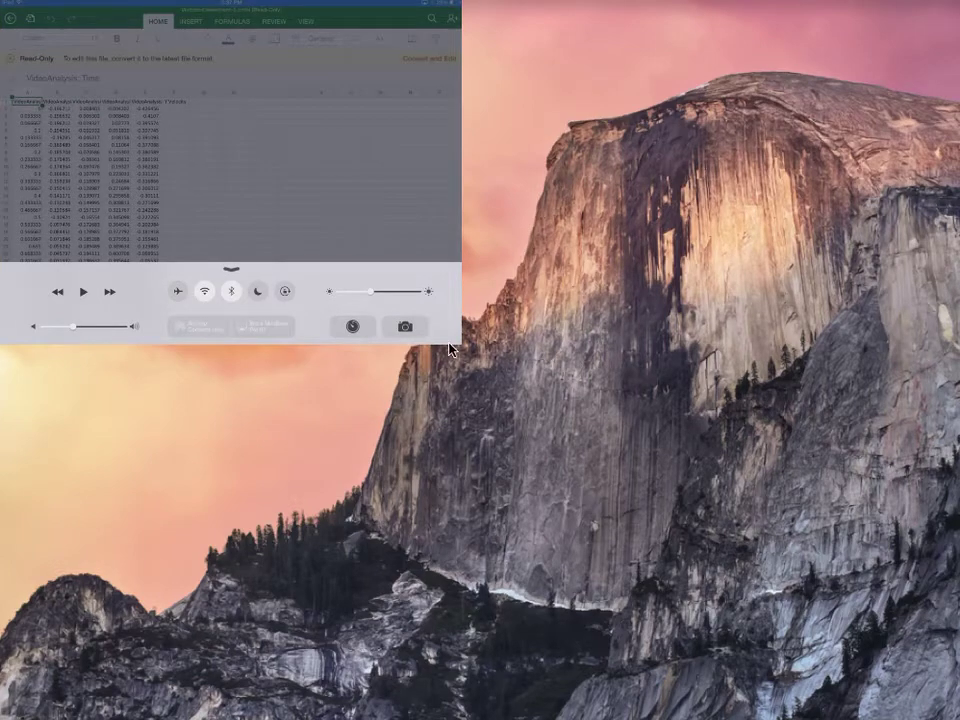
{"action": "left_click_drag", "start_coordinate": [454, 343], "coordinate": [959, 719]}
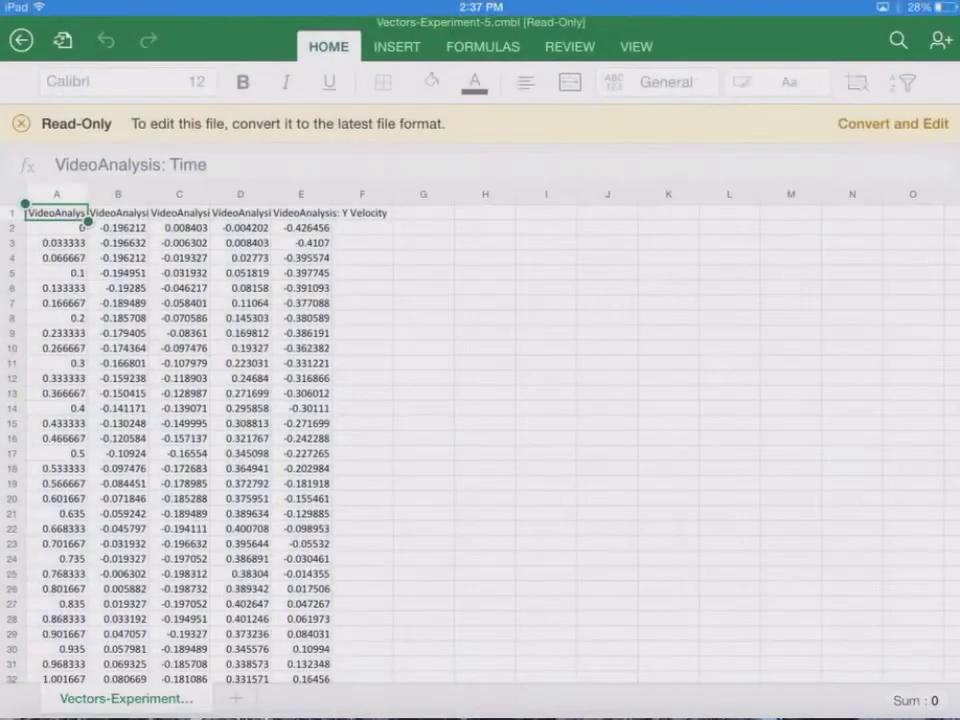
{"action": "left_click", "coordinate": [893, 123]}
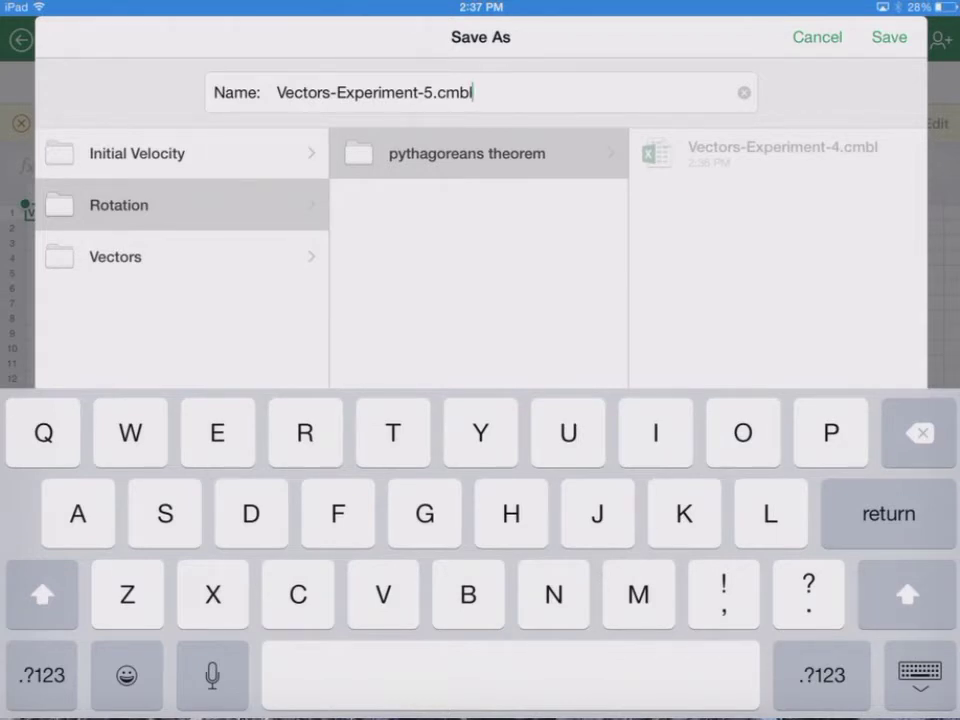
Erase the suggested file name and dictate 'The edge of the rod' as the copy's name
{"action": "key", "text": "BackSpace"}
{"action": "key", "text": "BackSpace"}
{"action": "key", "text": "BackSpace"}
{"action": "key", "text": "BackSpace"}
{"action": "key", "text": "BackSpace"}
{"action": "key", "text": "BackSpace"}
{"action": "key", "text": "BackSpace"}
{"action": "key", "text": "BackSpace"}
{"action": "key", "text": "BackSpace"}
{"action": "key", "text": "BackSpace"}
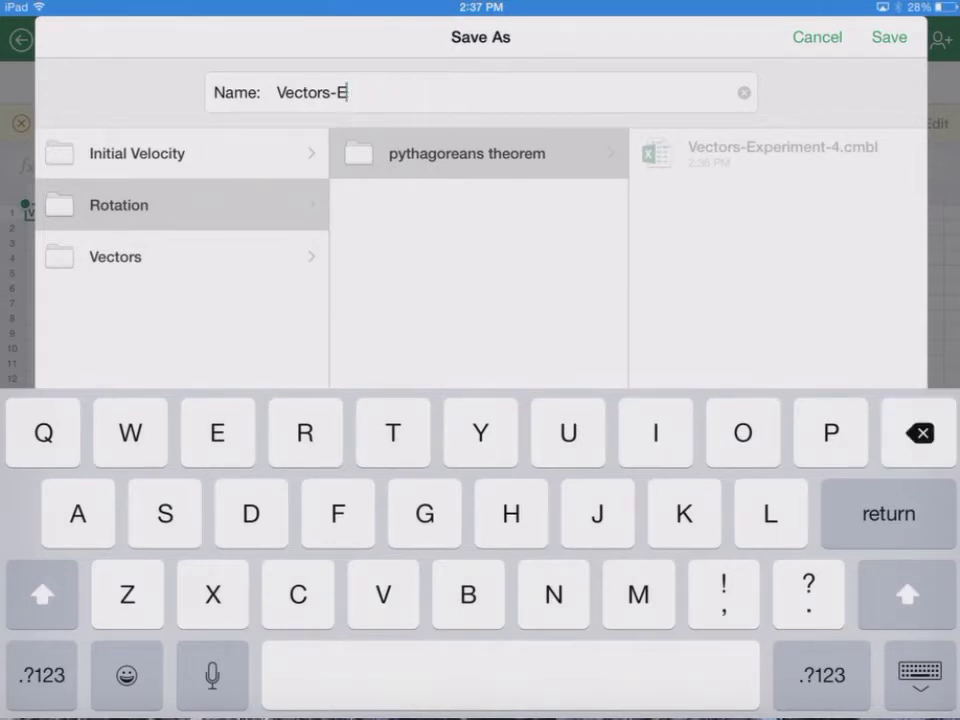
{"action": "key", "text": "BackSpace"}
{"action": "key", "text": "BackSpace"}
{"action": "key", "text": "BackSpace"}
{"action": "key", "text": "BackSpace"}
{"action": "key", "text": "BackSpace"}
{"action": "key", "text": "BackSpace"}
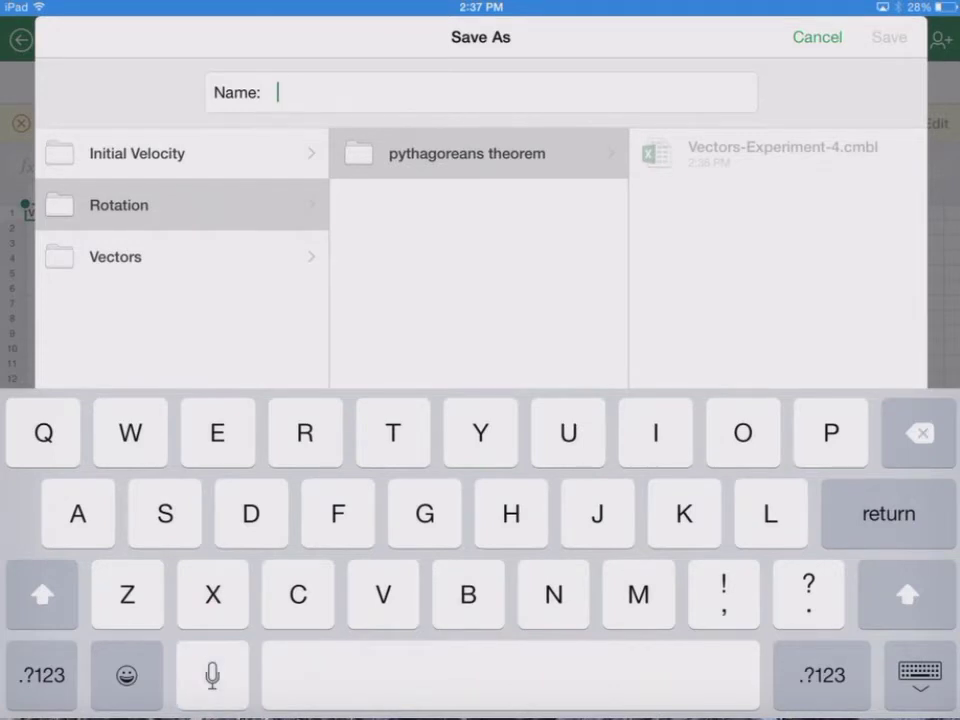
{"action": "left_click", "coordinate": [212, 675]}
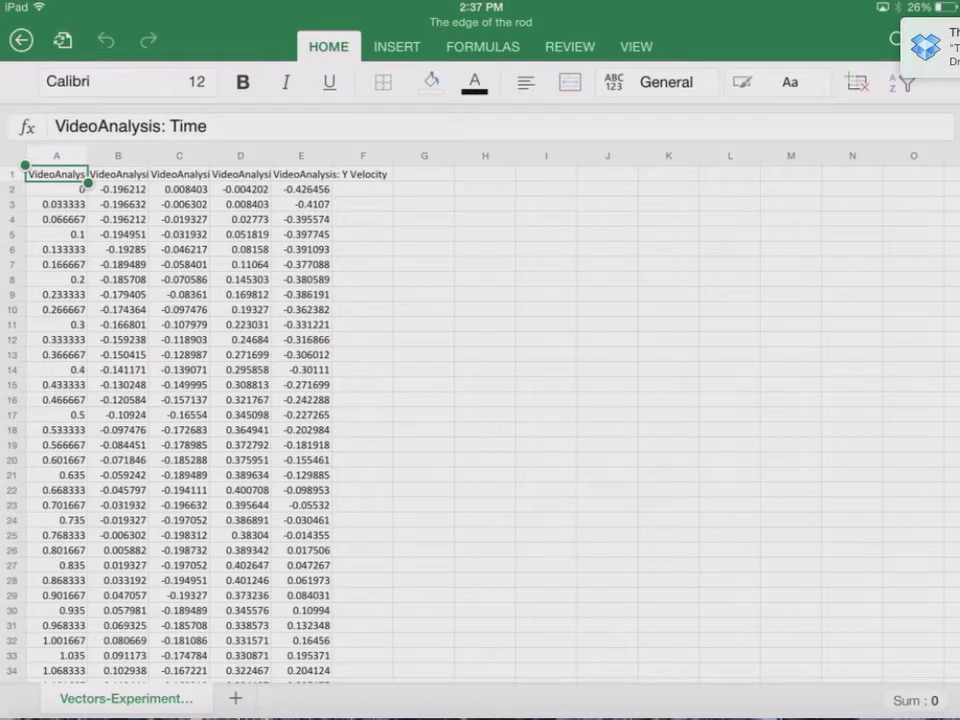
Hide the Time column (column A)
{"action": "left_click", "coordinate": [118, 174]}
{"action": "left_click", "coordinate": [118, 155]}
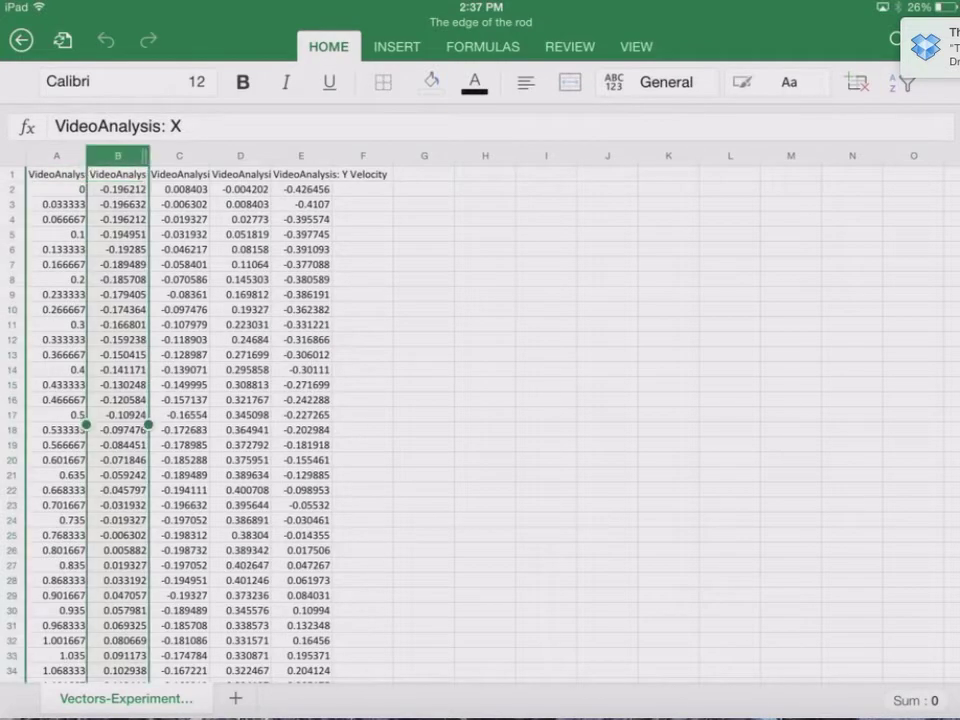
{"action": "left_click", "coordinate": [56, 155]}
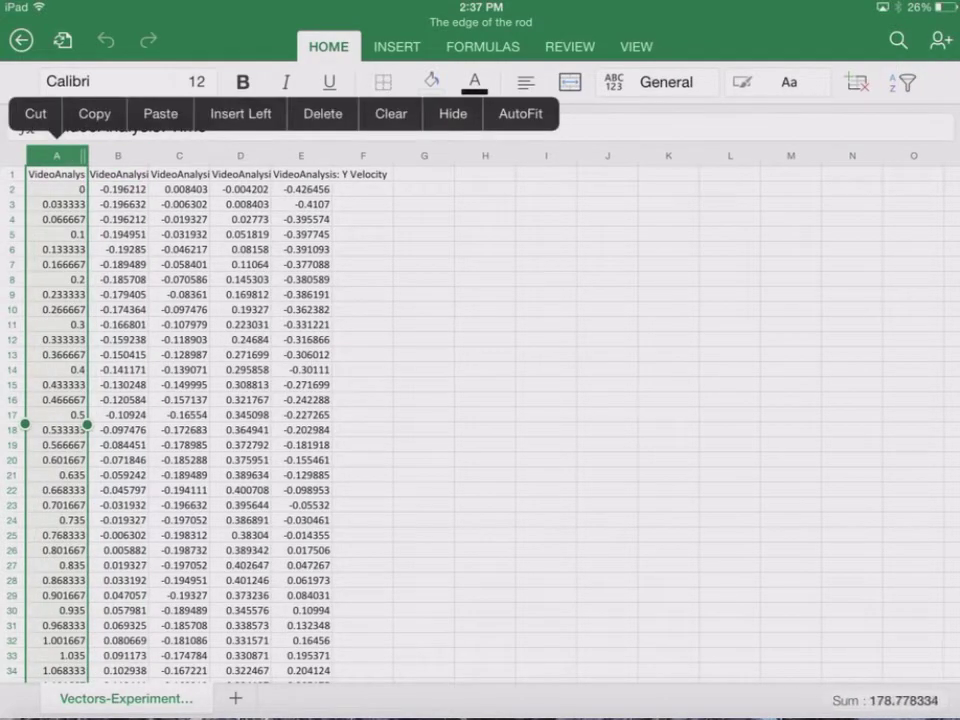
{"action": "left_click", "coordinate": [452, 113]}
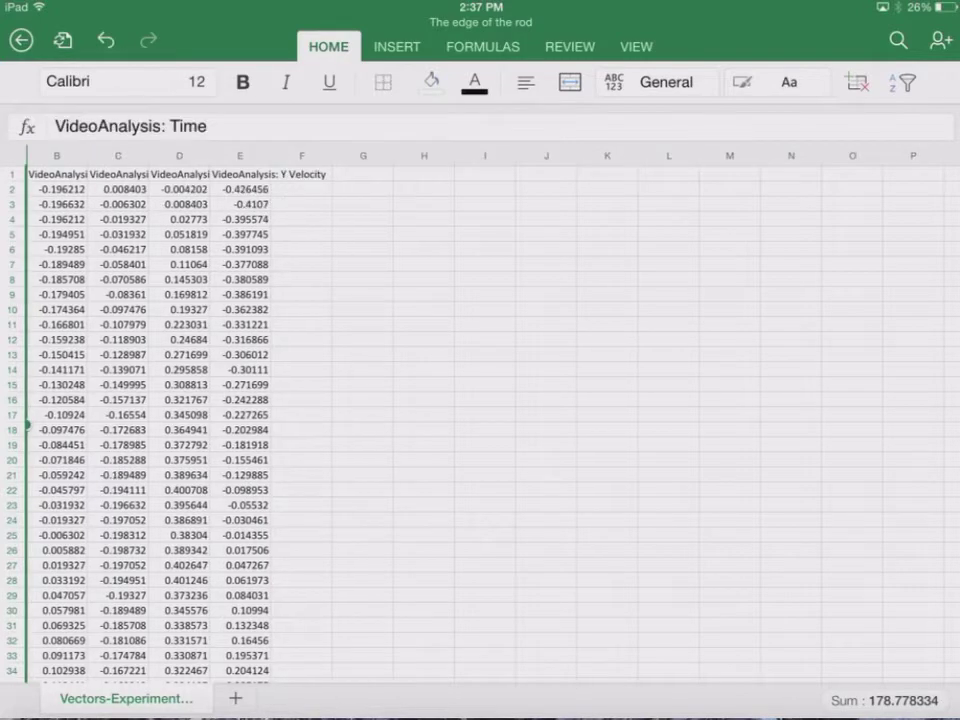
{"action": "scroll", "coordinate": [480, 400], "scroll_direction": "up", "scroll_amount": 5}
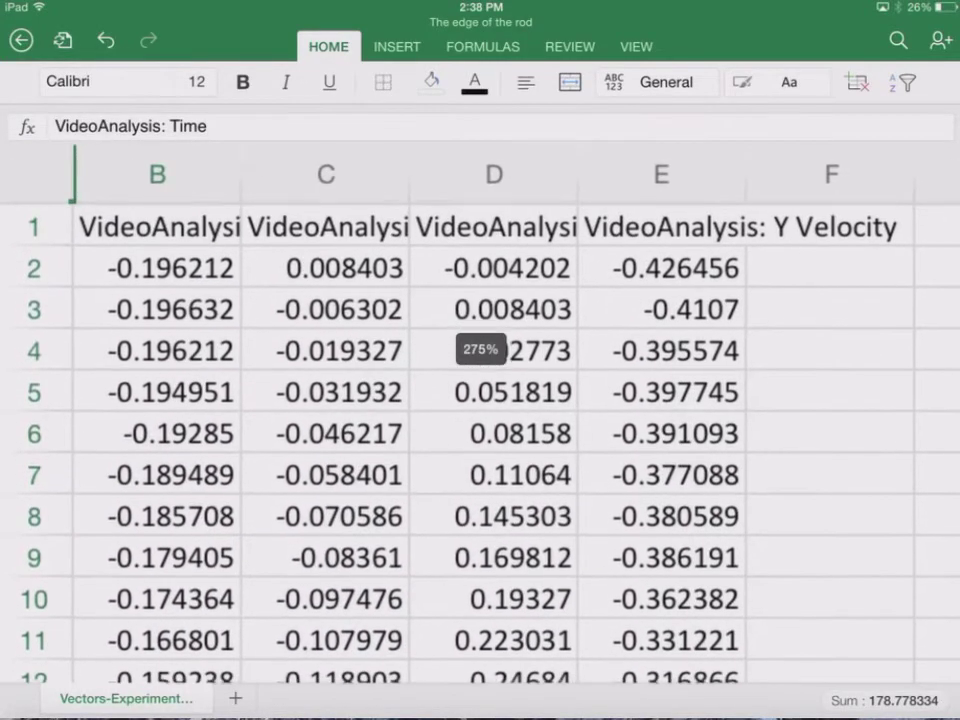
Widen the X column and hide the X and Y velocity columns
{"action": "left_click", "coordinate": [159, 175]}
{"action": "left_click_drag", "start_coordinate": [238, 175], "coordinate": [296, 175]}
{"action": "left_click", "coordinate": [380, 175]}
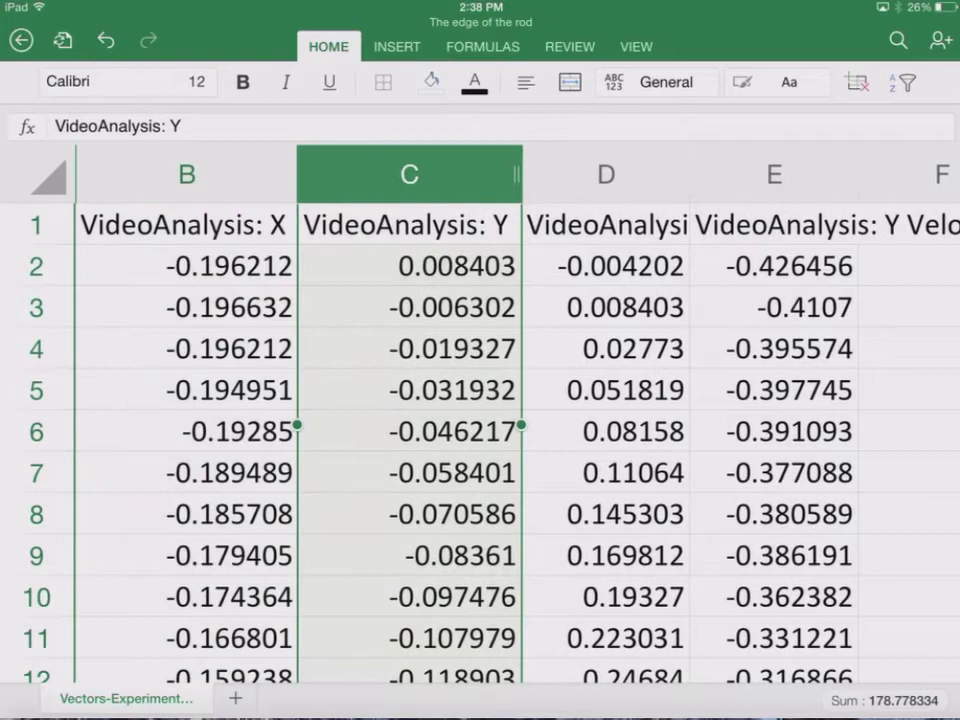
{"action": "left_click", "coordinate": [606, 175]}
{"action": "left_click_drag", "start_coordinate": [688, 431], "coordinate": [858, 431]}
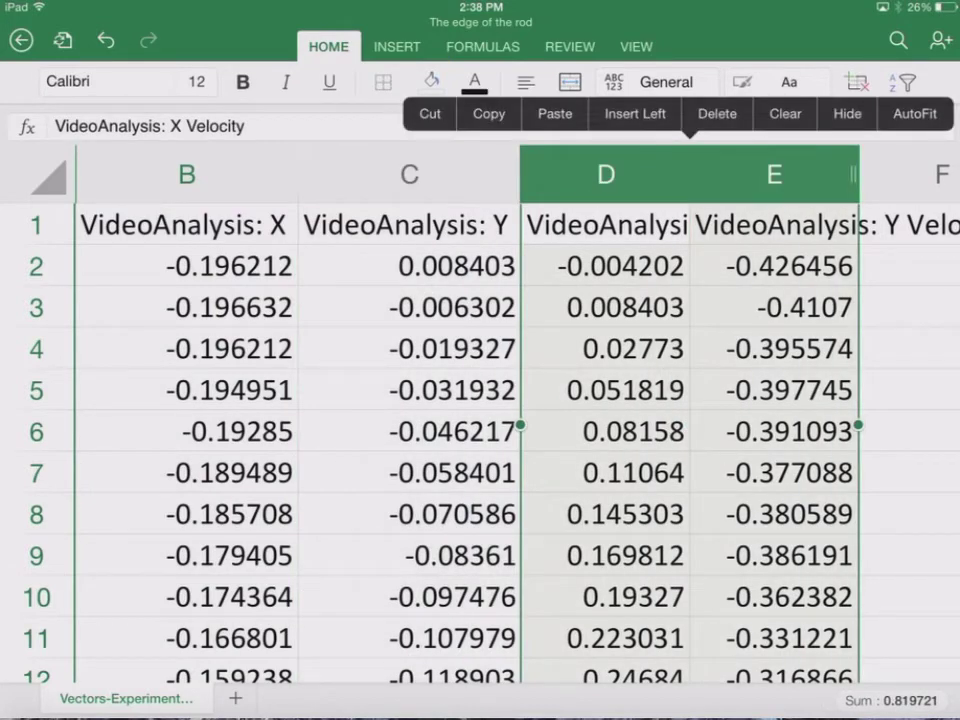
{"action": "left_click", "coordinate": [847, 113]}
Copy the X and Y columns (B:C) and return to the recent workbooks list
{"action": "left_click", "coordinate": [186, 225]}
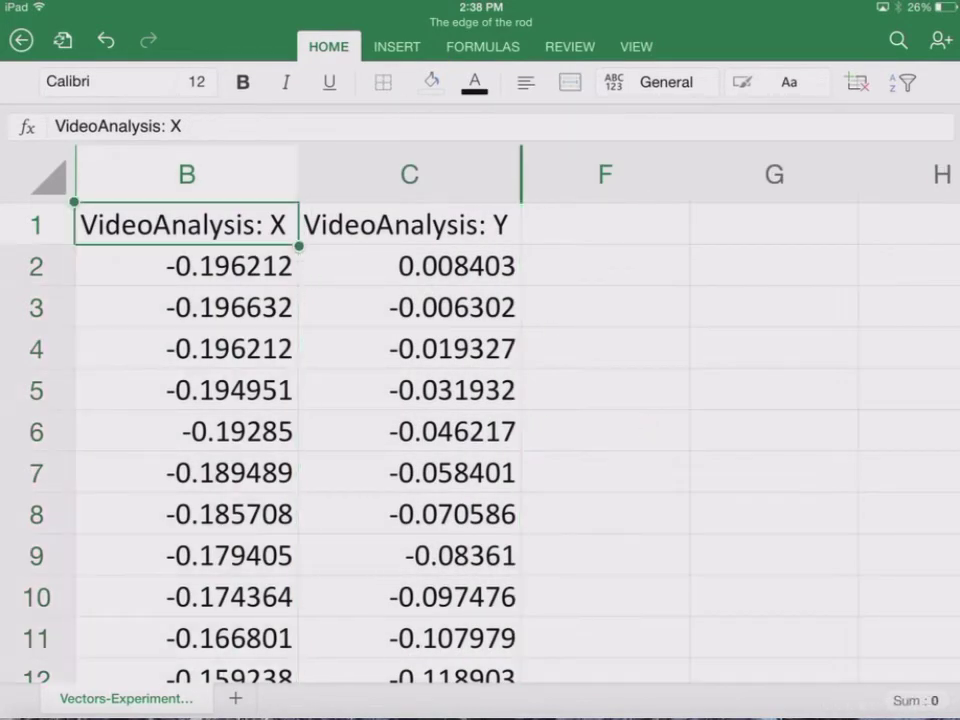
{"action": "left_click", "coordinate": [186, 175]}
{"action": "left_click", "coordinate": [186, 175]}
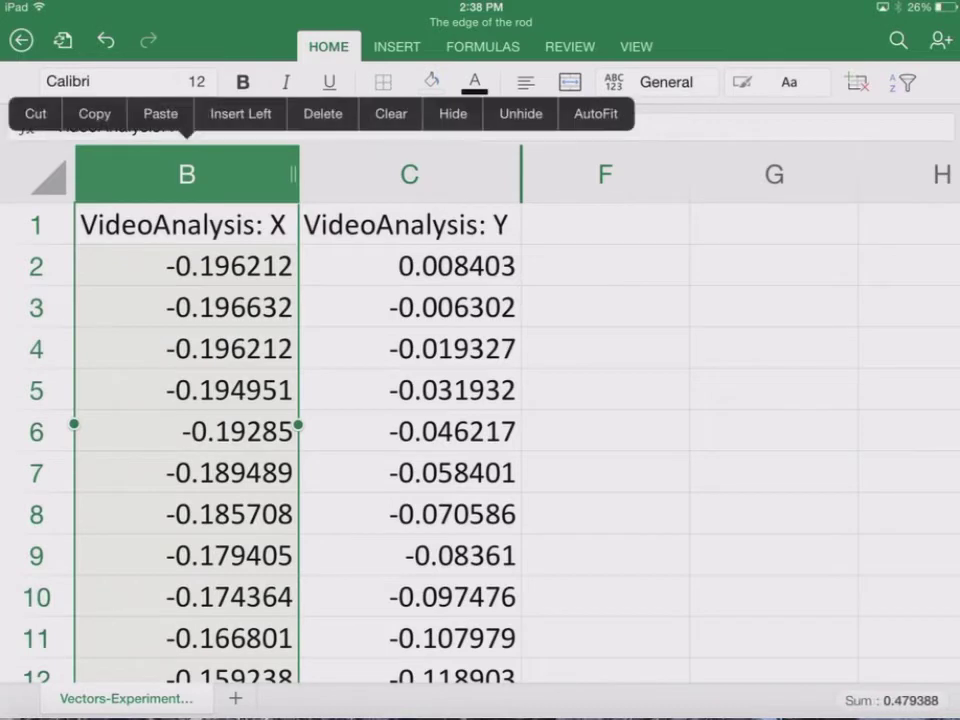
{"action": "left_click_drag", "start_coordinate": [298, 425], "coordinate": [521, 425]}
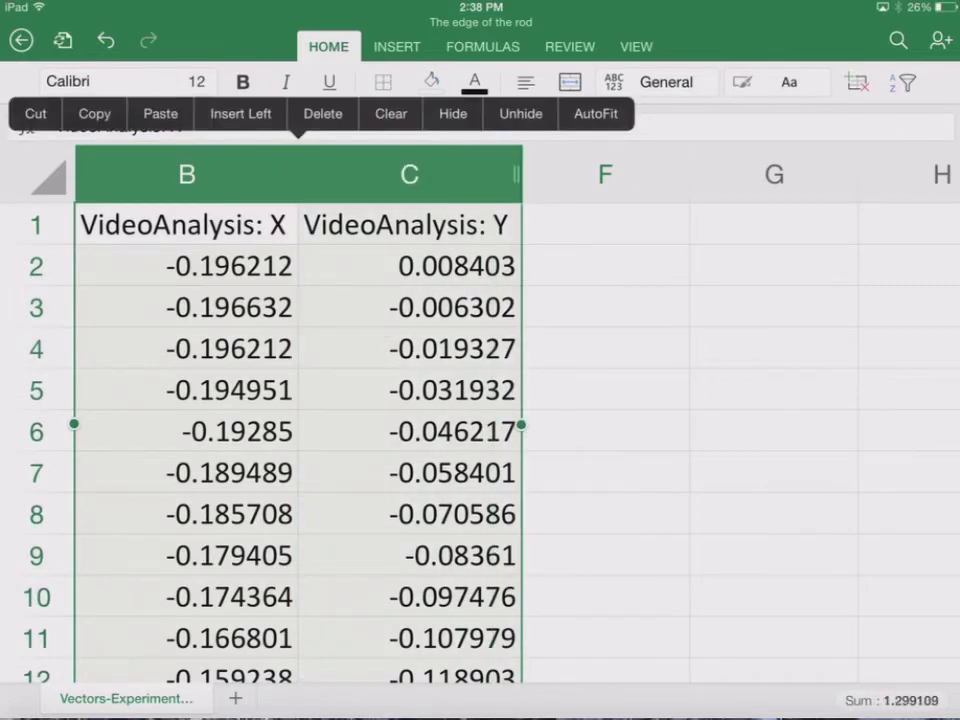
{"action": "left_click", "coordinate": [95, 113]}
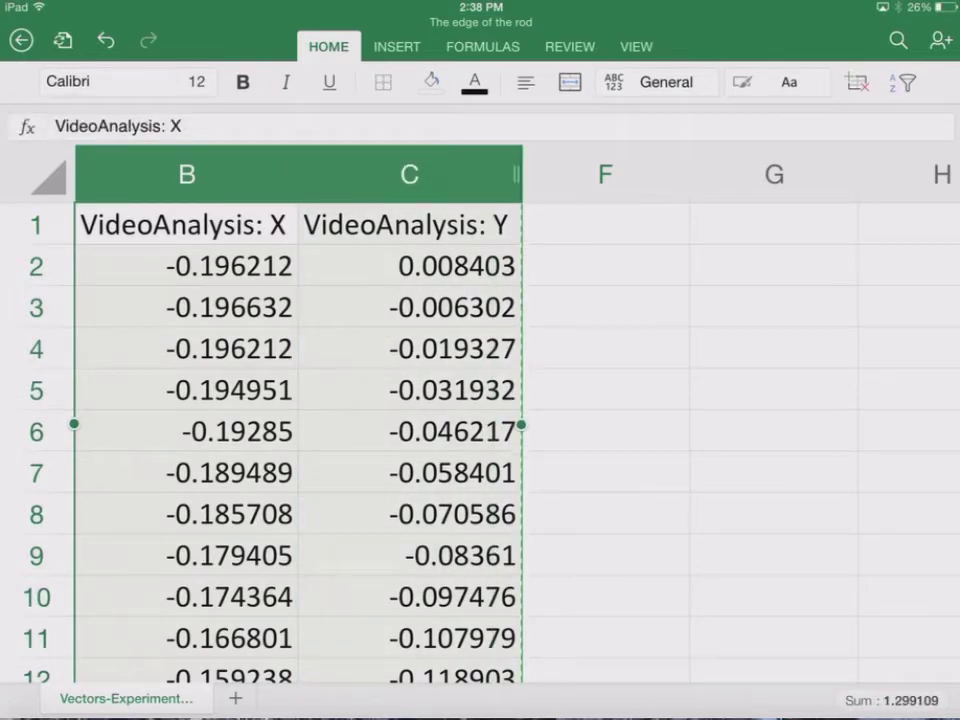
{"action": "left_click", "coordinate": [21, 40]}
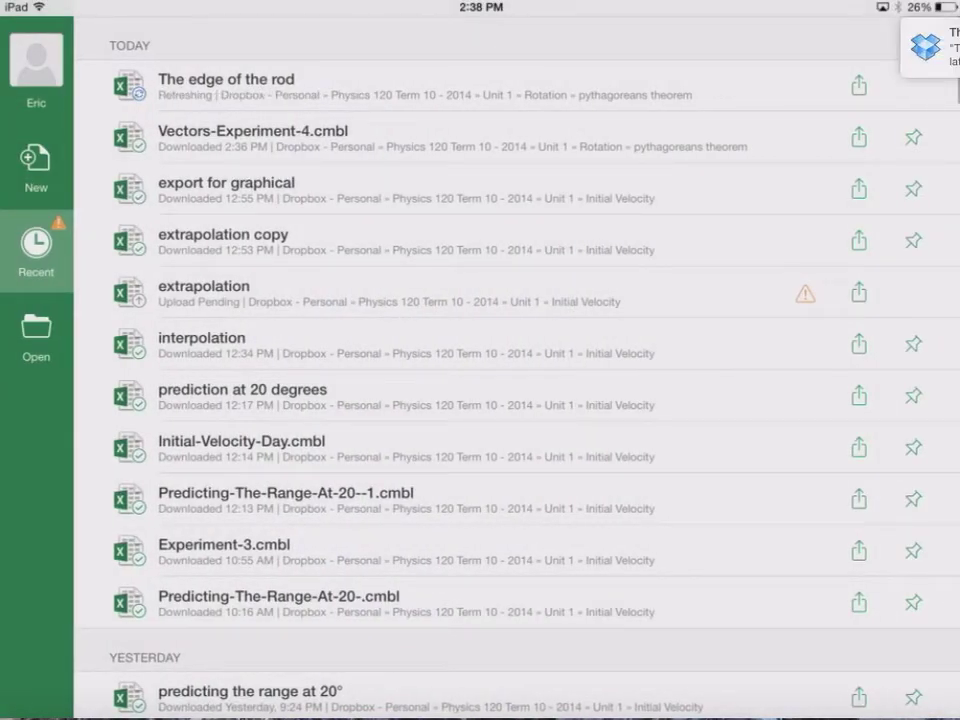
Open Vectors-Experiment-4.cmbl and start saving a duplicate of it
{"action": "left_click", "coordinate": [300, 138]}
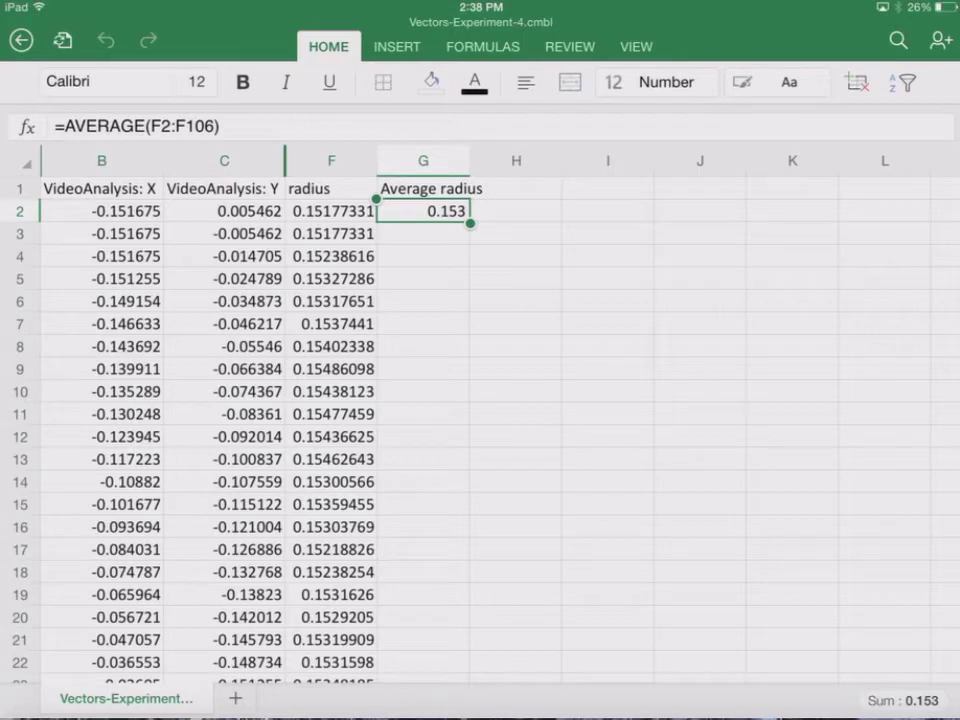
{"action": "left_click", "coordinate": [62, 40]}
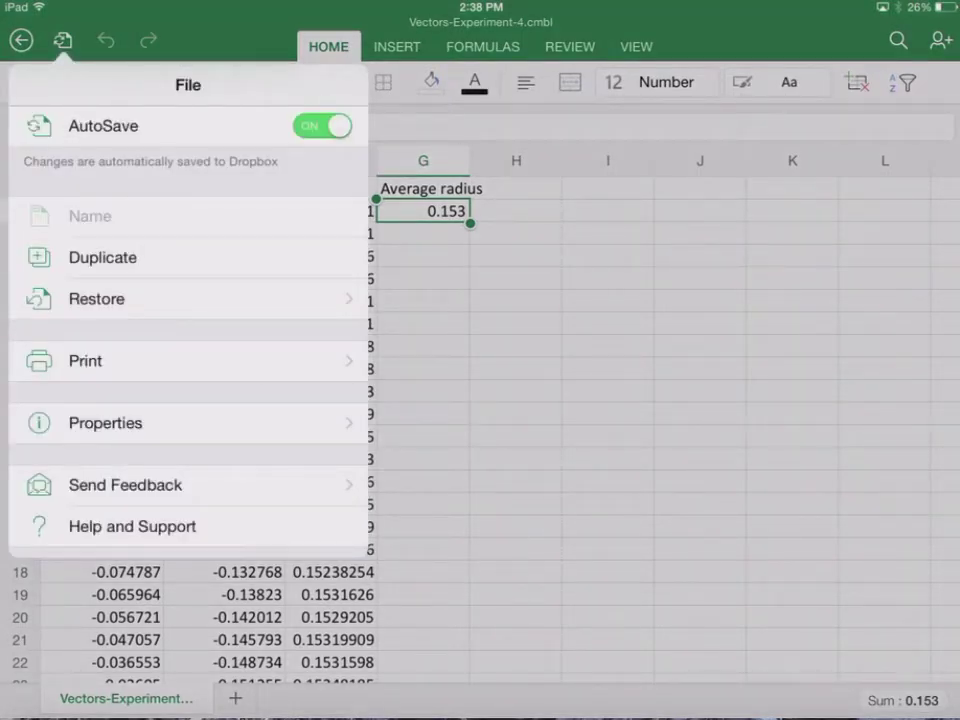
{"action": "left_click", "coordinate": [102, 257]}
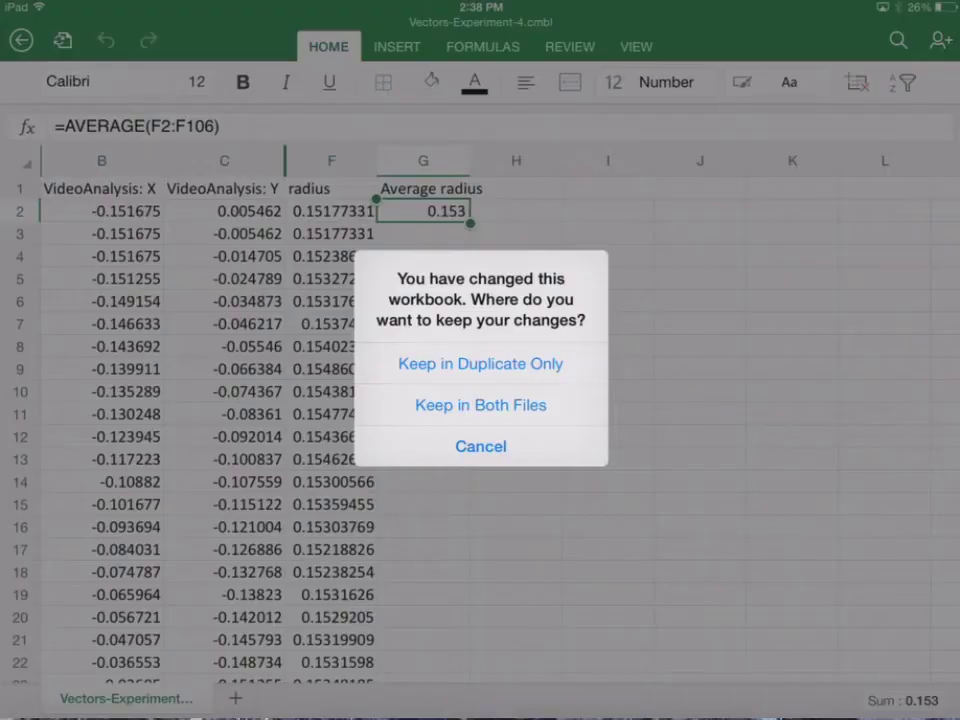
{"action": "left_click", "coordinate": [480, 364]}
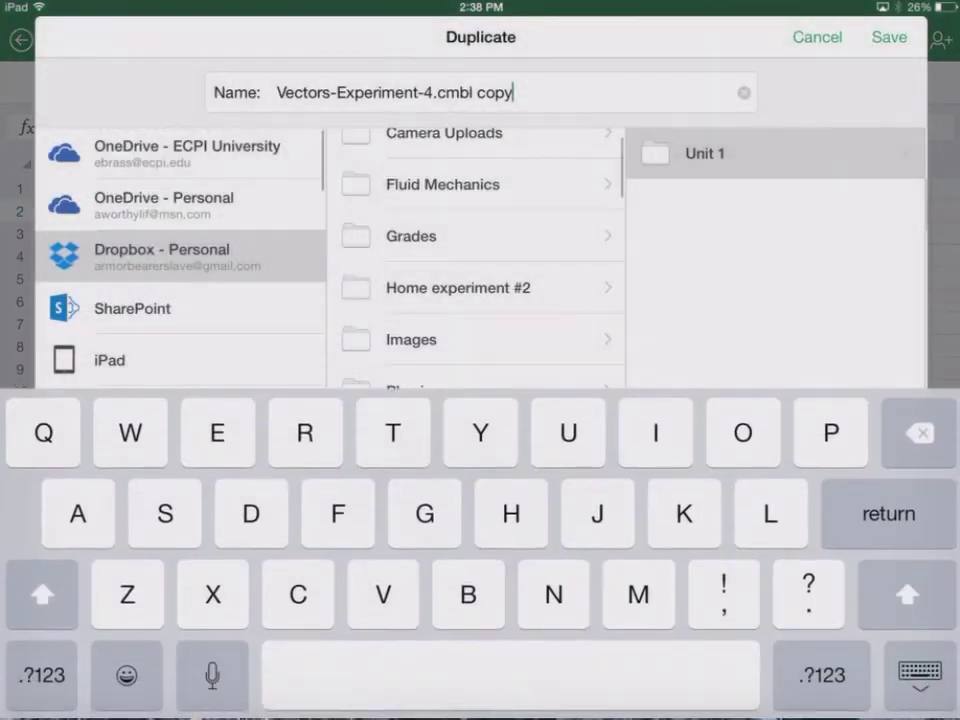
Name the duplicate 'The edge of the rod', correcting the misheard last word
{"action": "key", "text": "BackSpace"}
{"action": "key", "text": "BackSpace"}
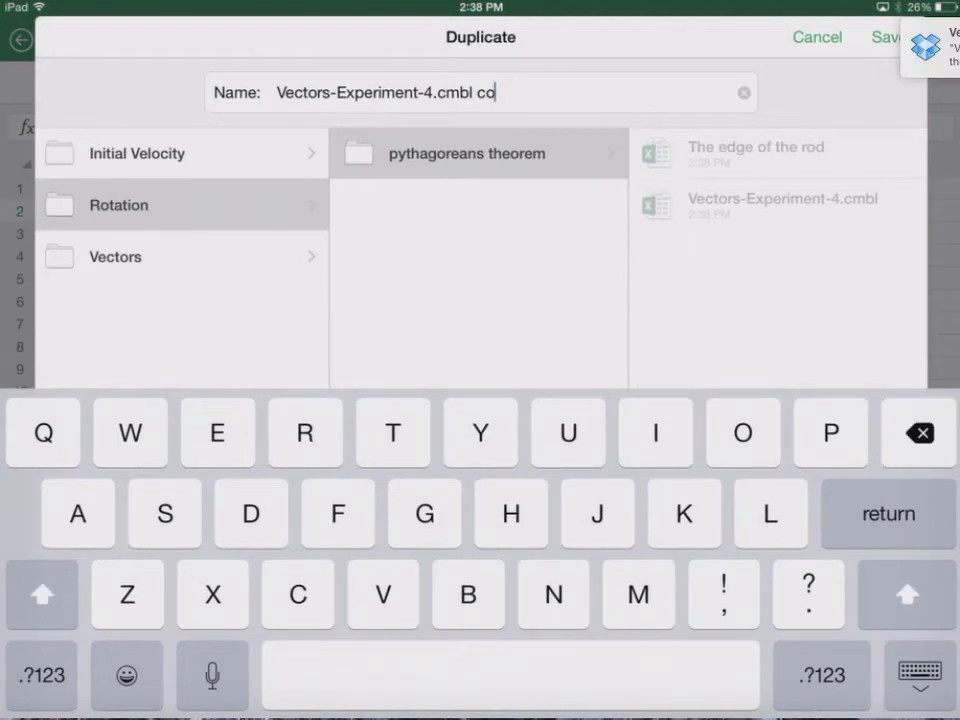
{"action": "key", "text": "BackSpace"}
{"action": "key", "text": "BackSpace"}
{"action": "key", "text": "BackSpace"}
{"action": "key", "text": "BackSpace"}
{"action": "key", "text": "BackSpace"}
{"action": "key", "text": "BackSpace"}
{"action": "key", "text": "BackSpace"}
{"action": "key", "text": "BackSpace"}
{"action": "key", "text": "BackSpace"}
{"action": "key", "text": "BackSpace"}
{"action": "key", "text": "BackSpace"}
{"action": "key", "text": "BackSpace"}
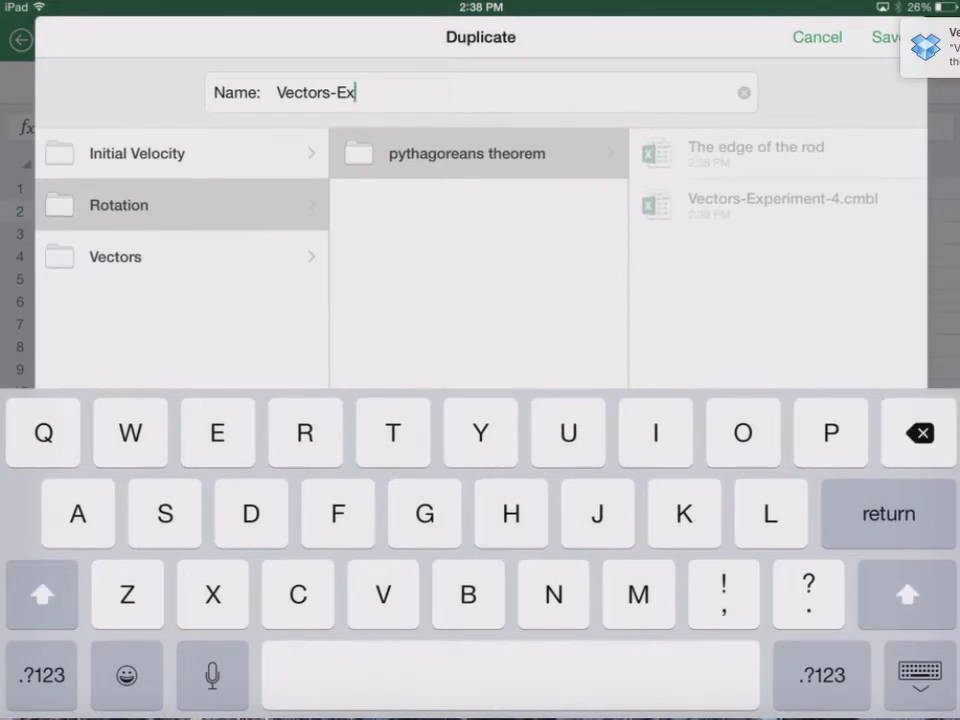
{"action": "key", "text": "BackSpace"}
{"action": "key", "text": "BackSpace"}
{"action": "key", "text": "BackSpace"}
{"action": "left_click", "coordinate": [212, 675]}
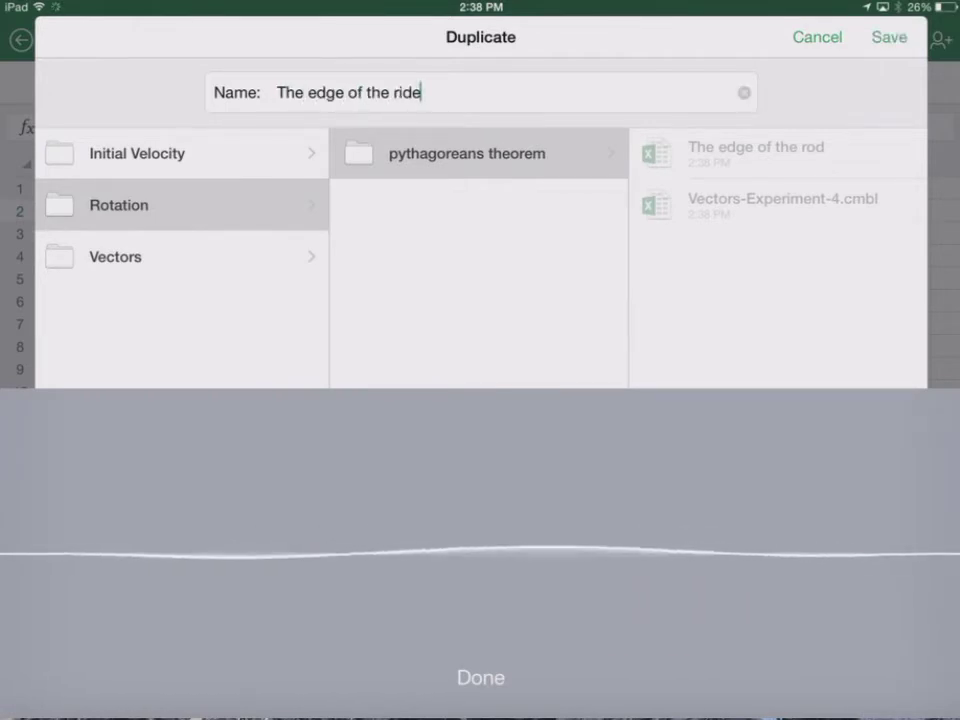
{"action": "key", "text": "BackSpace"}
{"action": "key", "text": "BackSpace"}
{"action": "key", "text": "BackSpace"}
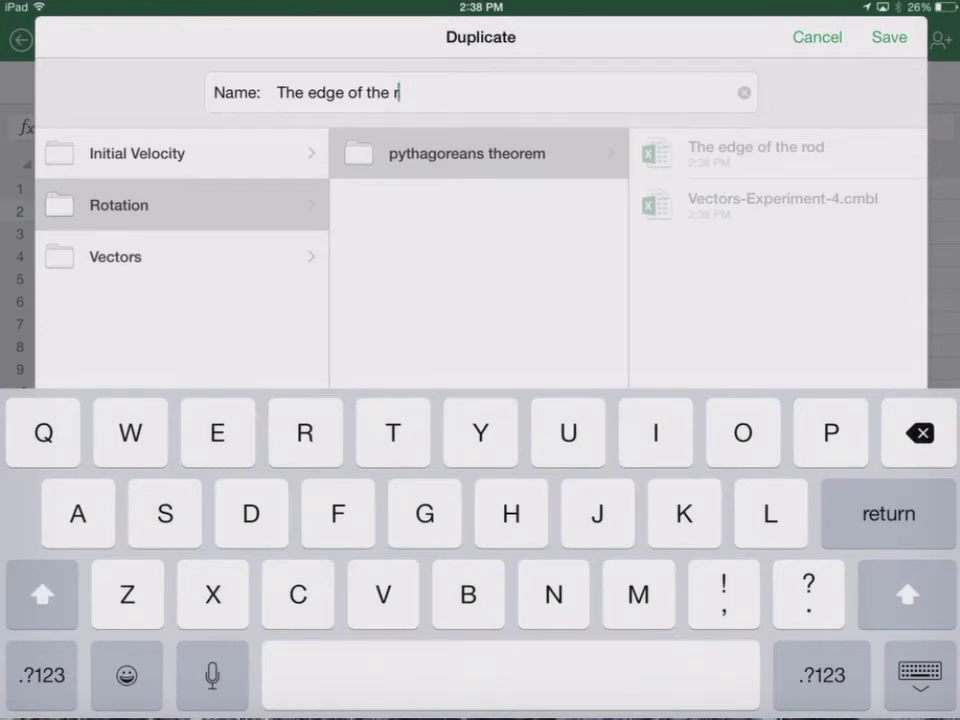
{"action": "type", "text": "od"}
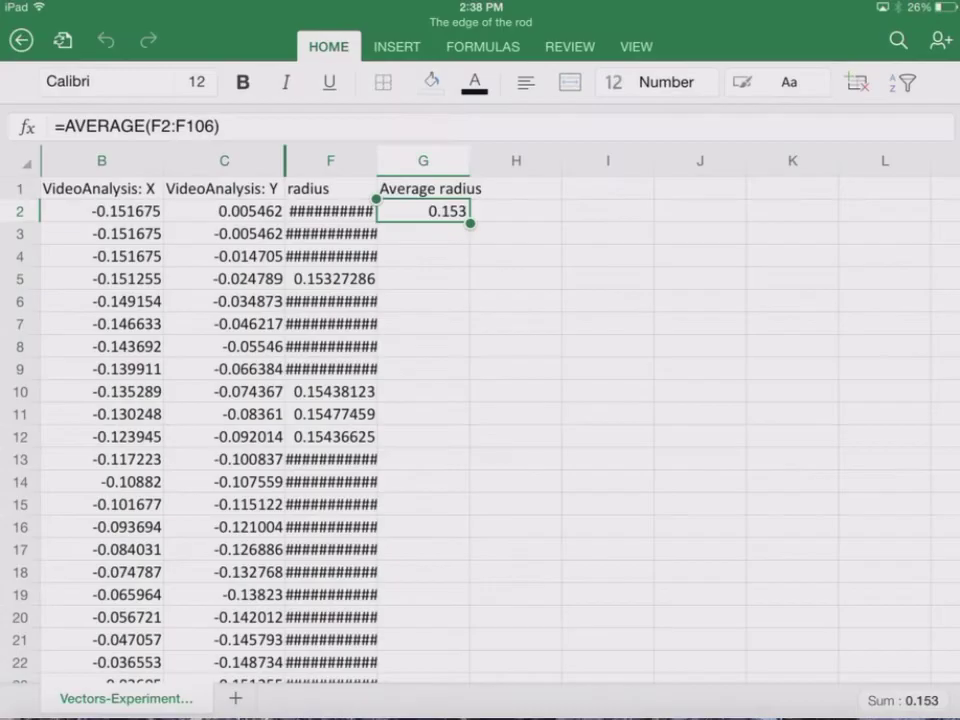
Widen the radius column and paste the new X/Y data into B:C, making average radius 0.197
{"action": "left_click", "coordinate": [330, 160]}
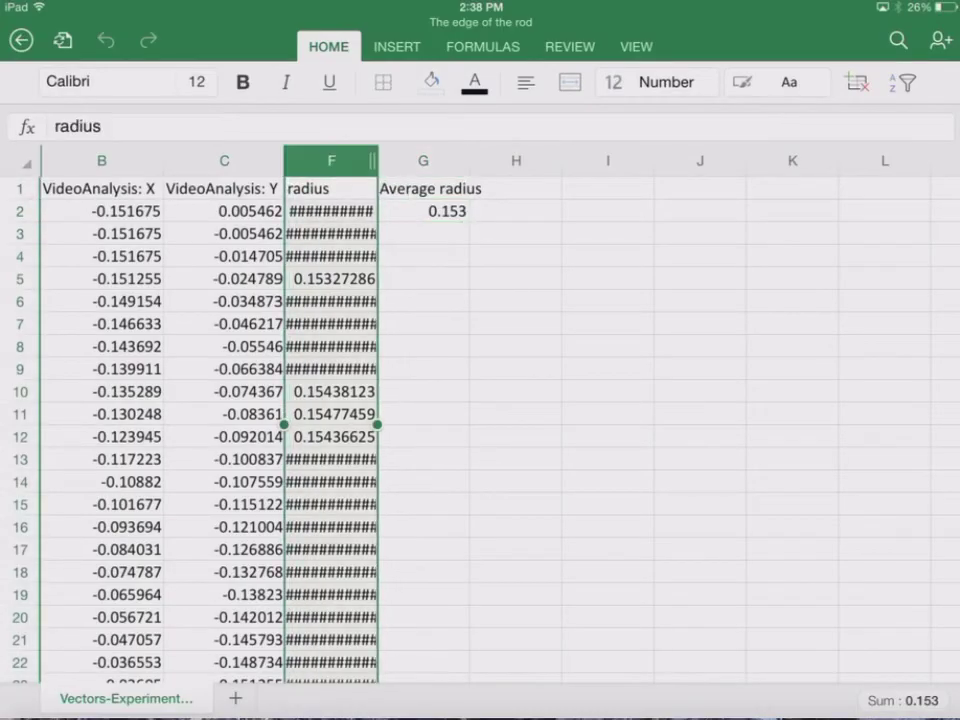
{"action": "left_click", "coordinate": [553, 109]}
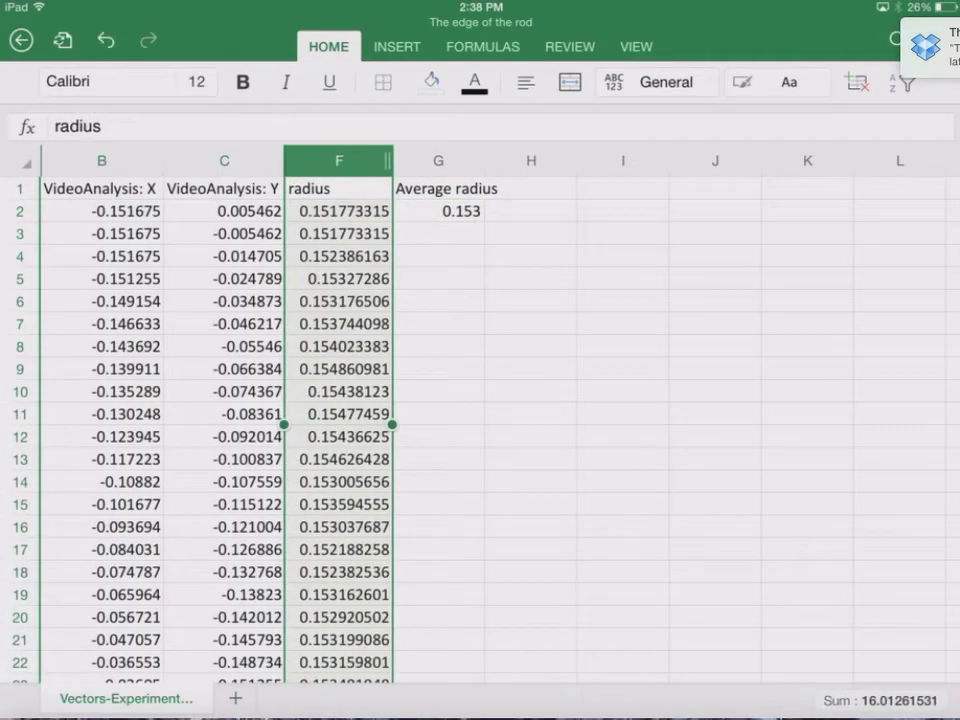
{"action": "left_click", "coordinate": [101, 160]}
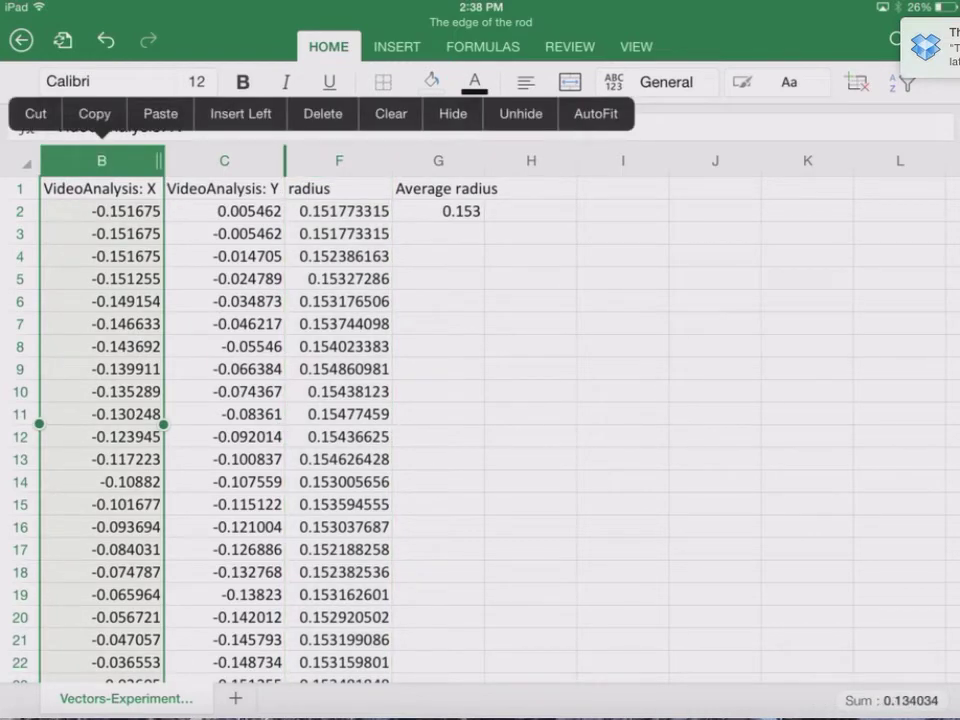
{"action": "left_click_drag", "start_coordinate": [163, 424], "coordinate": [285, 424]}
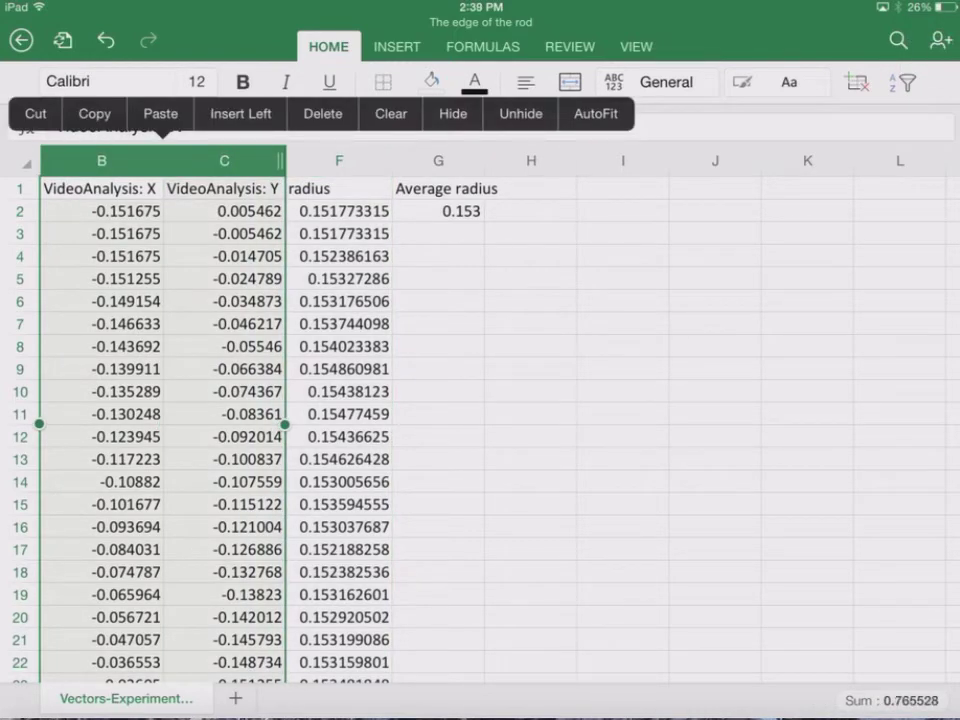
{"action": "left_click", "coordinate": [160, 113]}
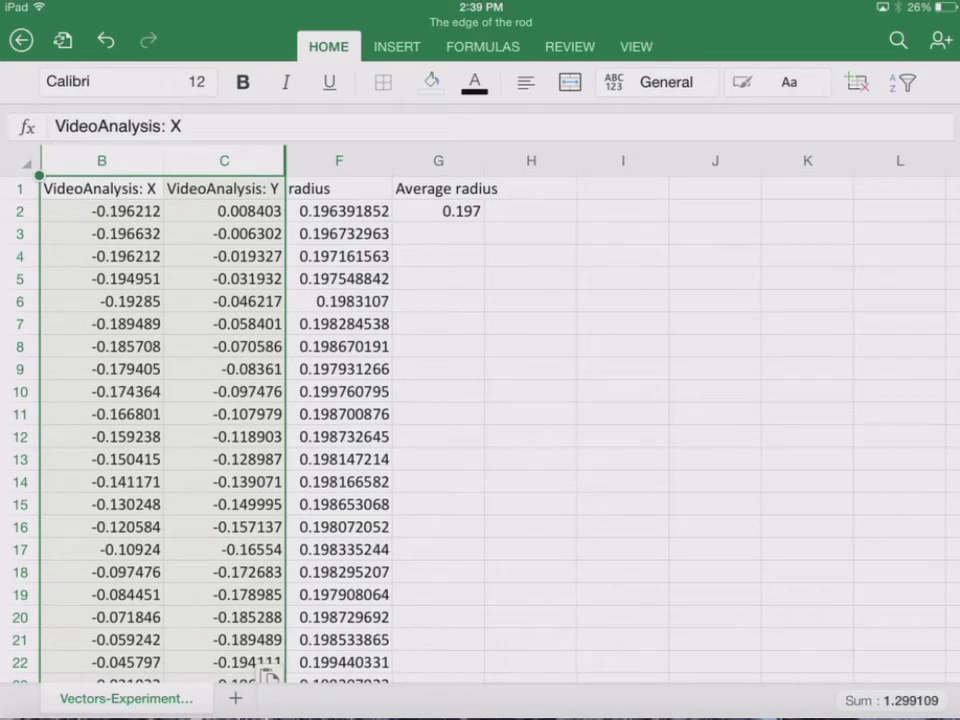
{"action": "left_click", "coordinate": [438, 211]}
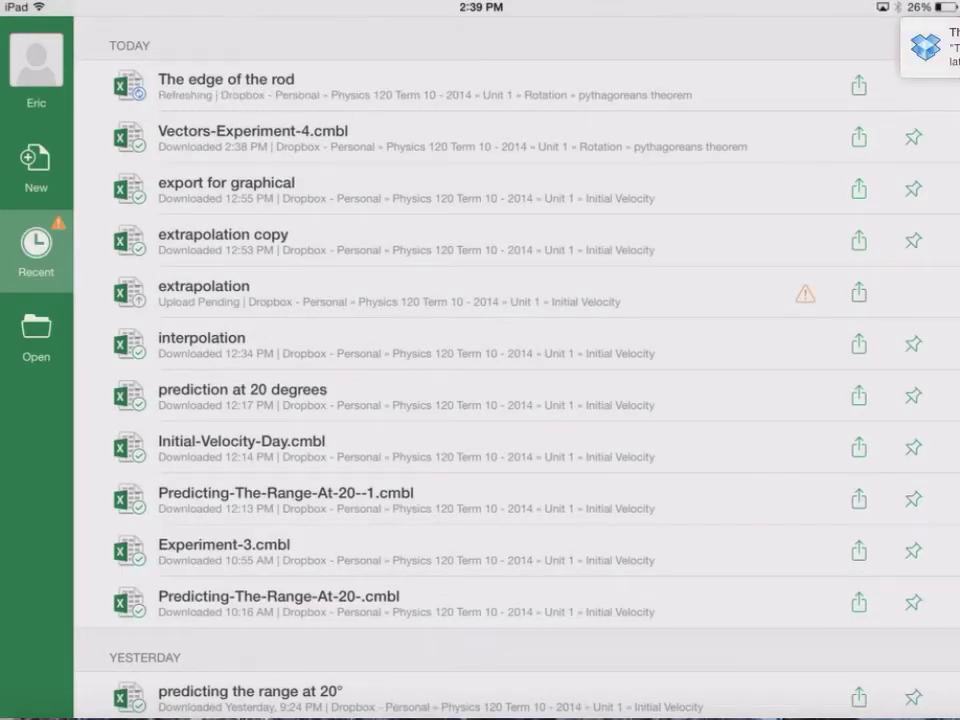
Reopen Vectors-Experiment-4.cmbl and start another duplicate
{"action": "left_click", "coordinate": [253, 138]}
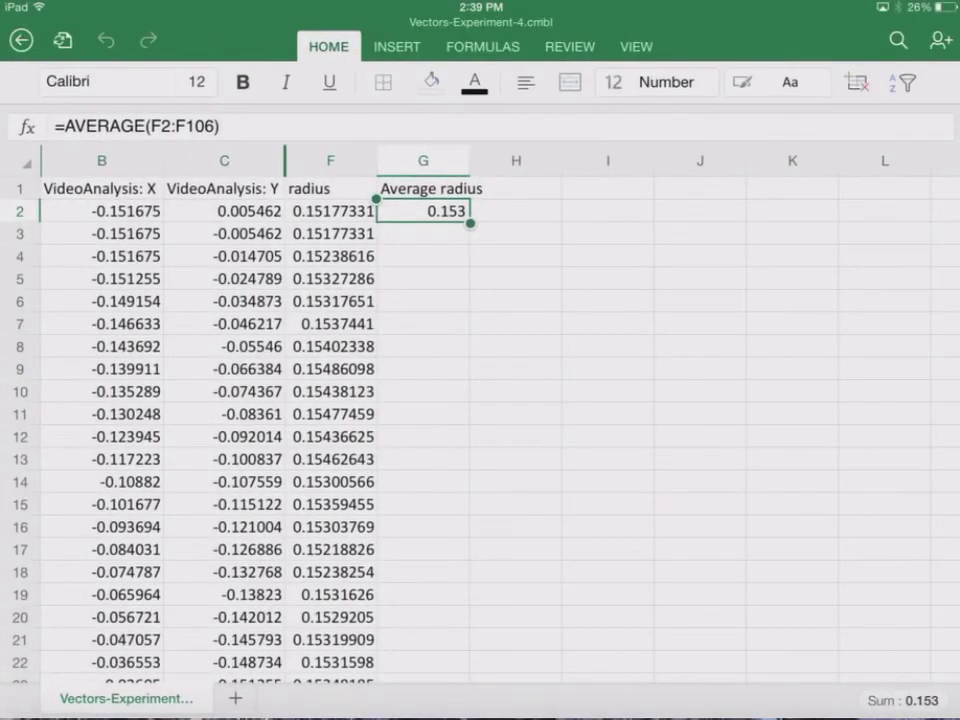
{"action": "left_click", "coordinate": [62, 40]}
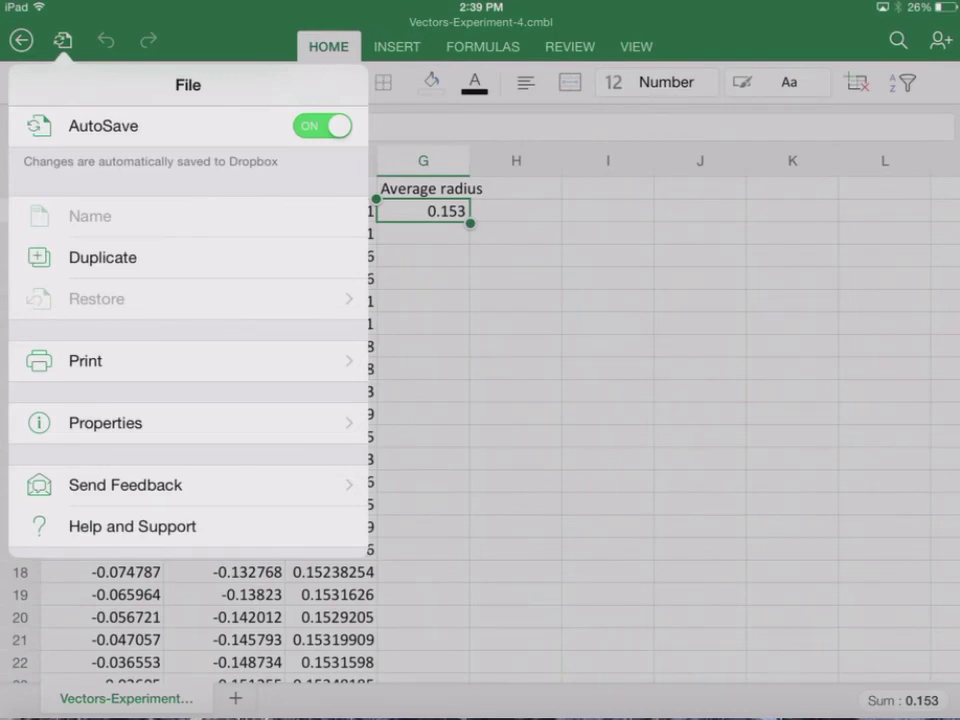
{"action": "left_click", "coordinate": [102, 257]}
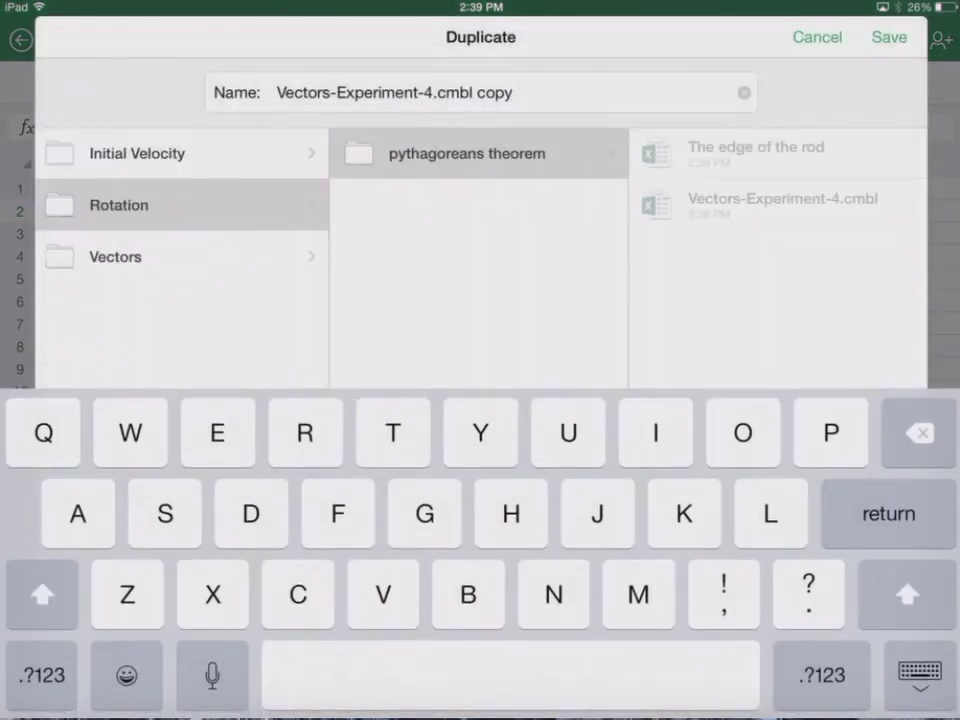
Name the duplicate 'The second piece of tape' and save it
{"action": "key", "text": "BackSpace"}
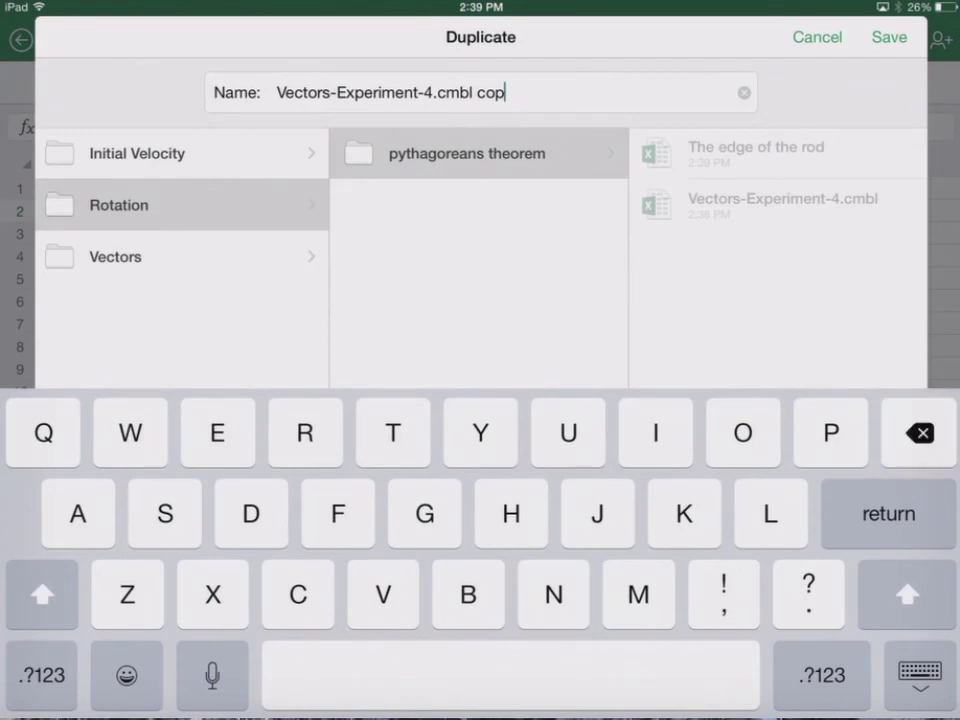
{"action": "key", "text": "BackSpace"}
{"action": "key", "text": "BackSpace"}
{"action": "key", "text": "BackSpace"}
{"action": "key", "text": "BackSpace"}
{"action": "key", "text": "BackSpace"}
{"action": "key", "text": "BackSpace"}
{"action": "key", "text": "BackSpace"}
{"action": "key", "text": "BackSpace"}
{"action": "key", "text": "BackSpace"}
{"action": "key", "text": "BackSpace"}
{"action": "key", "text": "BackSpace"}
{"action": "key", "text": "BackSpace"}
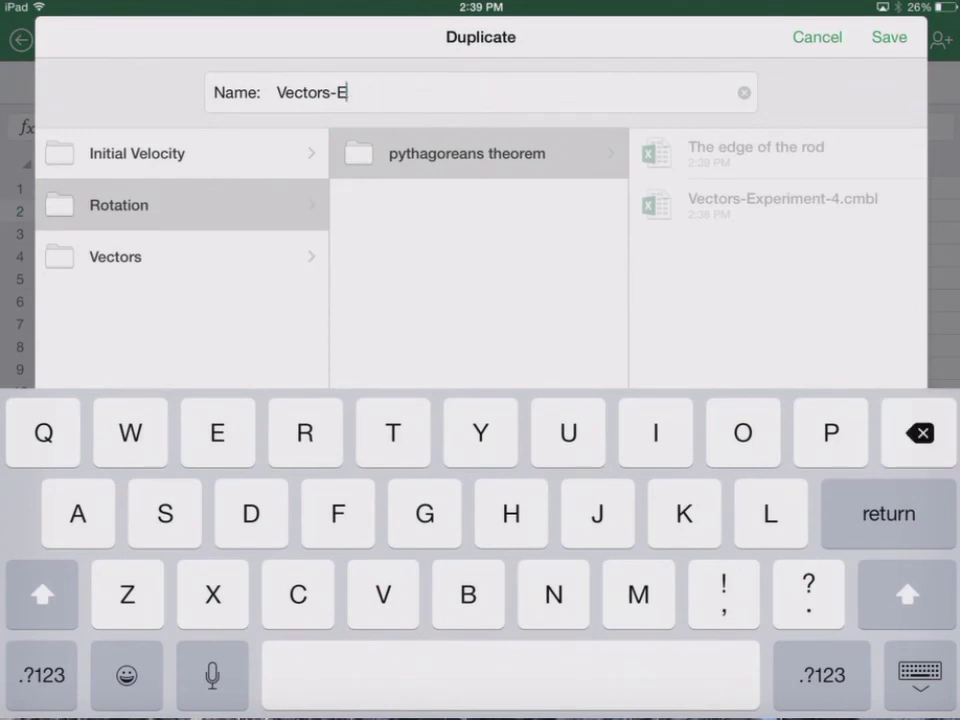
{"action": "key", "text": "BackSpace"}
{"action": "key", "text": "BackSpace"}
{"action": "key", "text": "BackSpace"}
{"action": "left_click", "coordinate": [212, 675]}
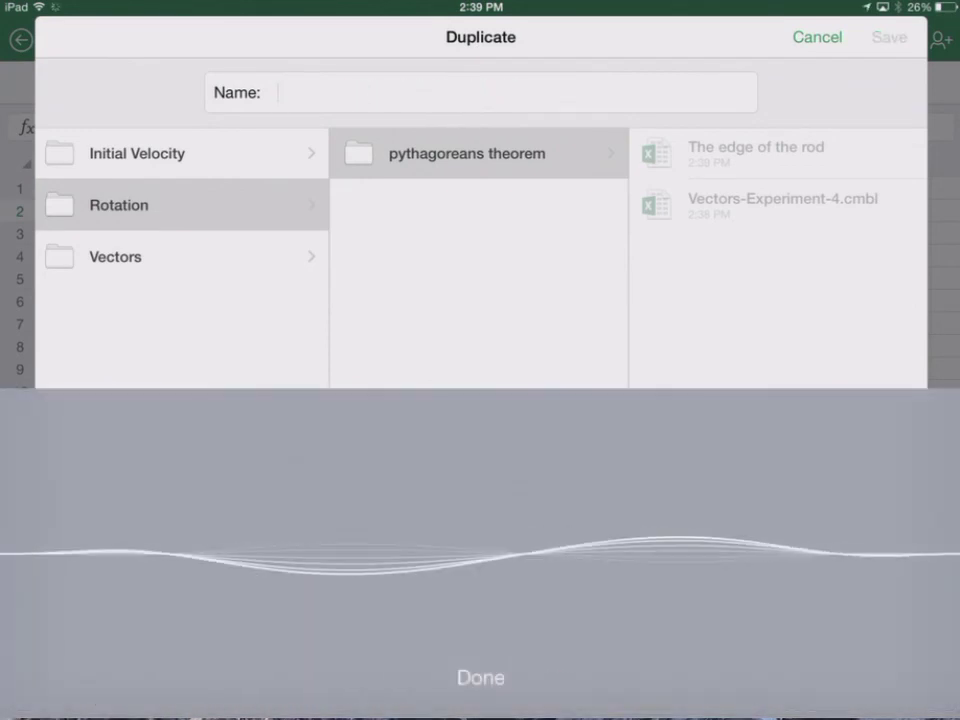
{"action": "type", "text": "The second piece of tape"}
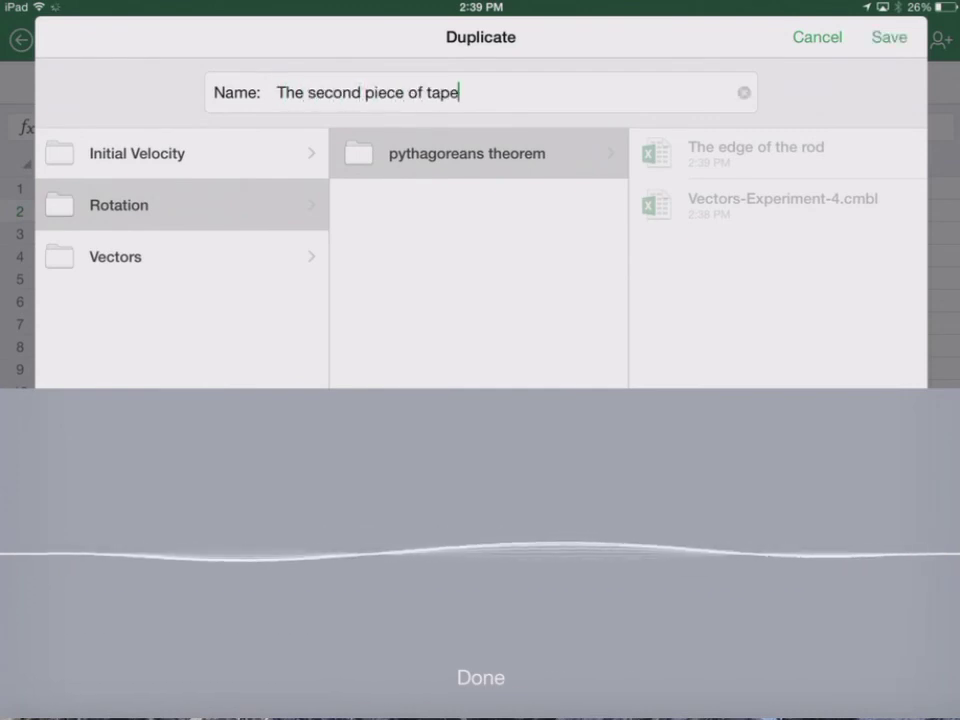
{"action": "left_click", "coordinate": [481, 677]}
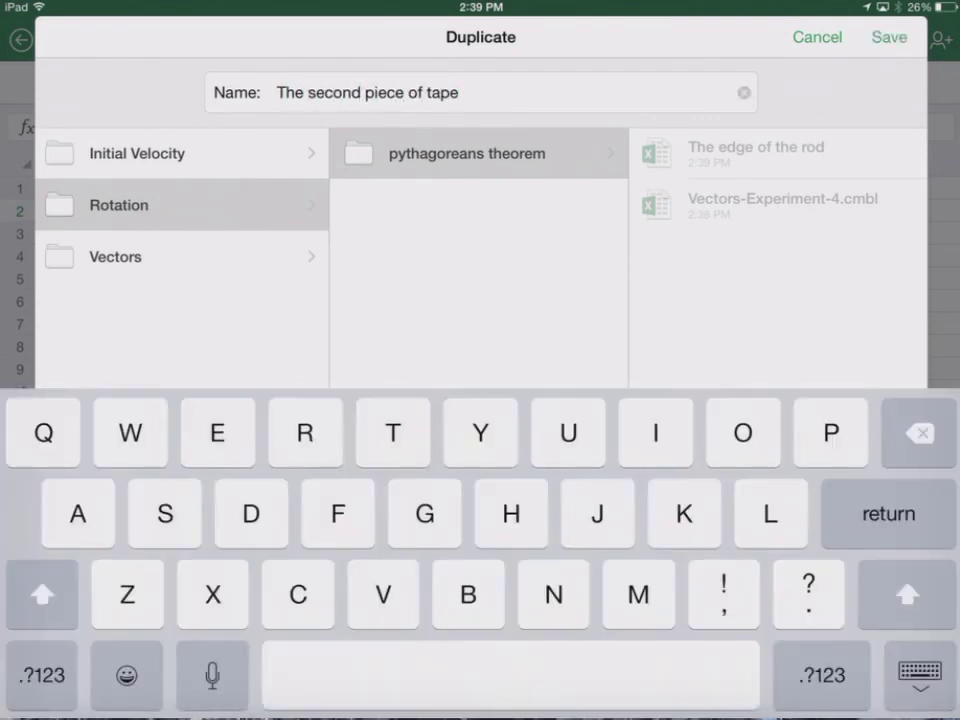
{"action": "left_click", "coordinate": [889, 37]}
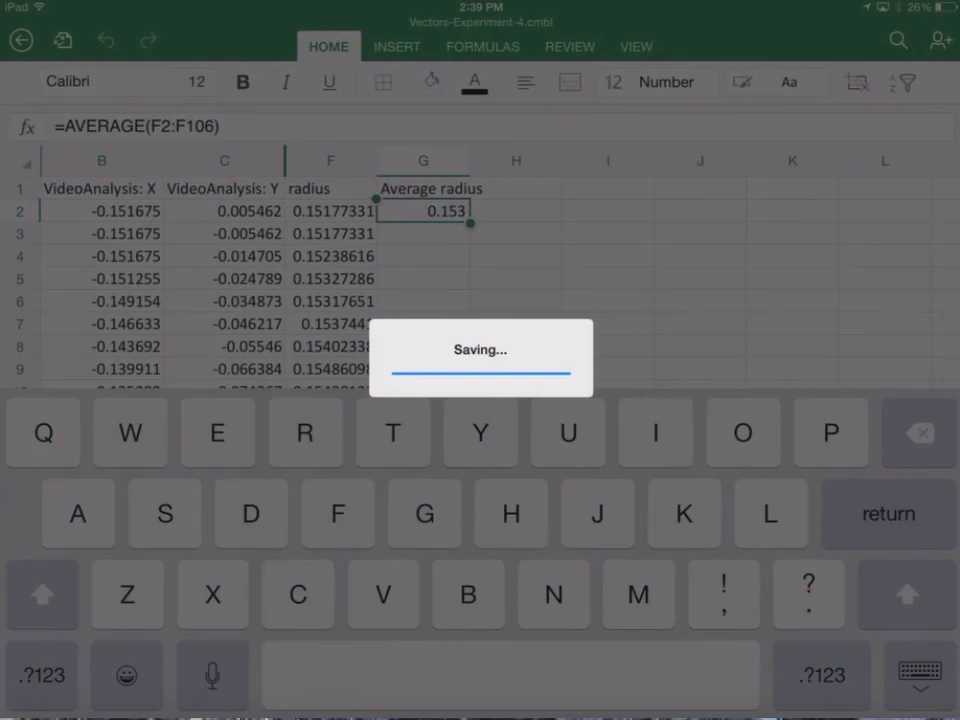